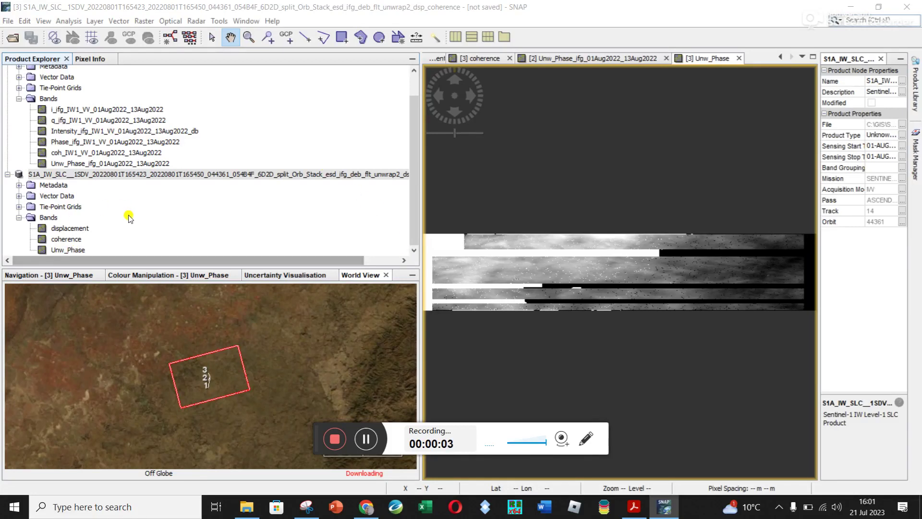
Inspect the coherence band, start saving the coherence-derived product under a new name, then cancel.
left_click(66, 241)
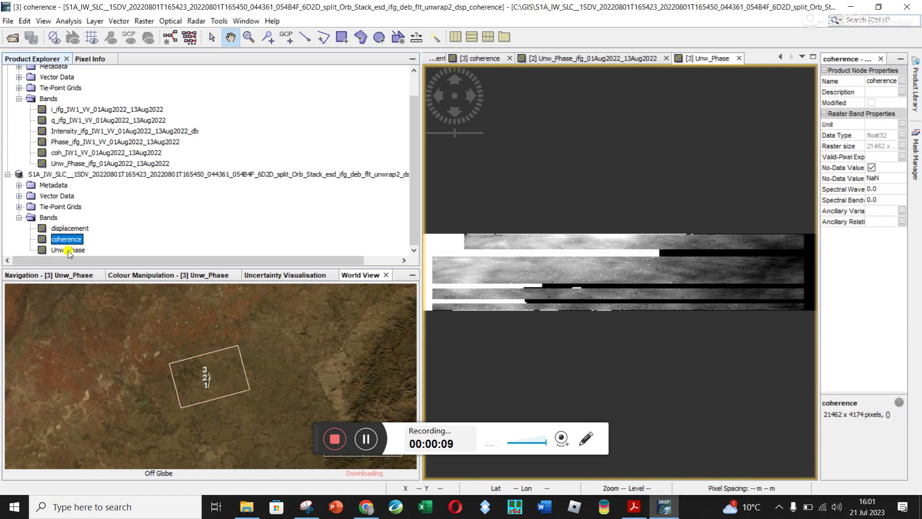
left_click(116, 176)
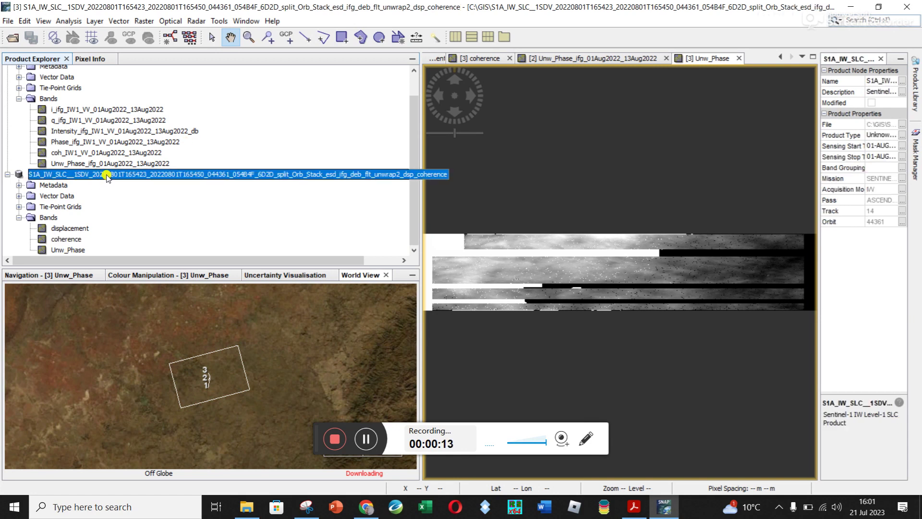
left_click(6, 21)
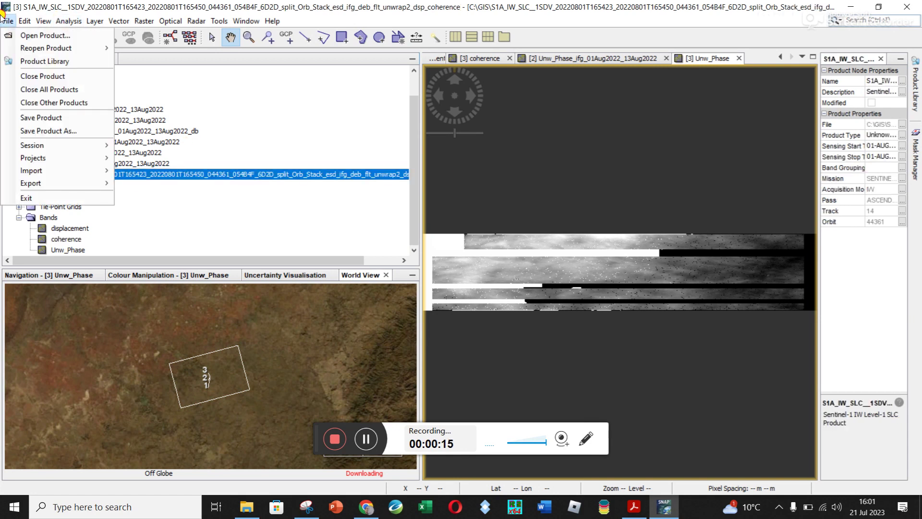
left_click(49, 131)
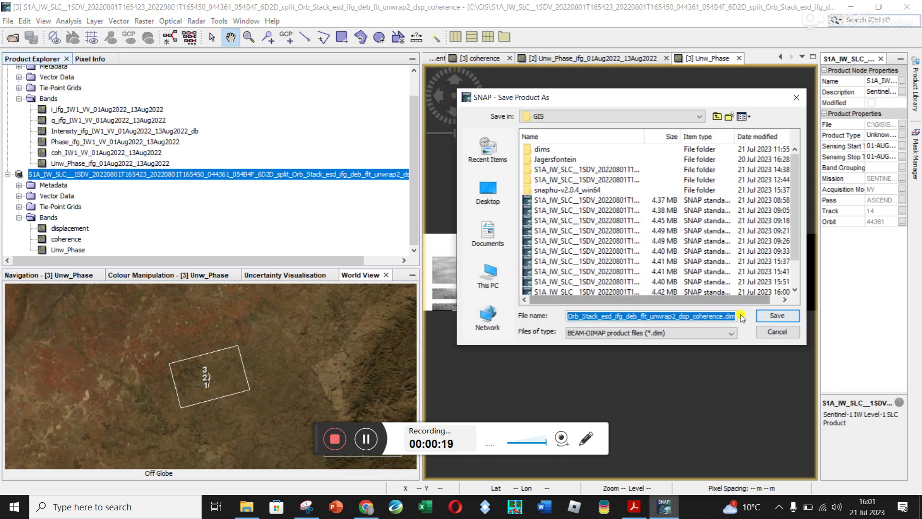
left_click_drag(690, 315, 724, 316)
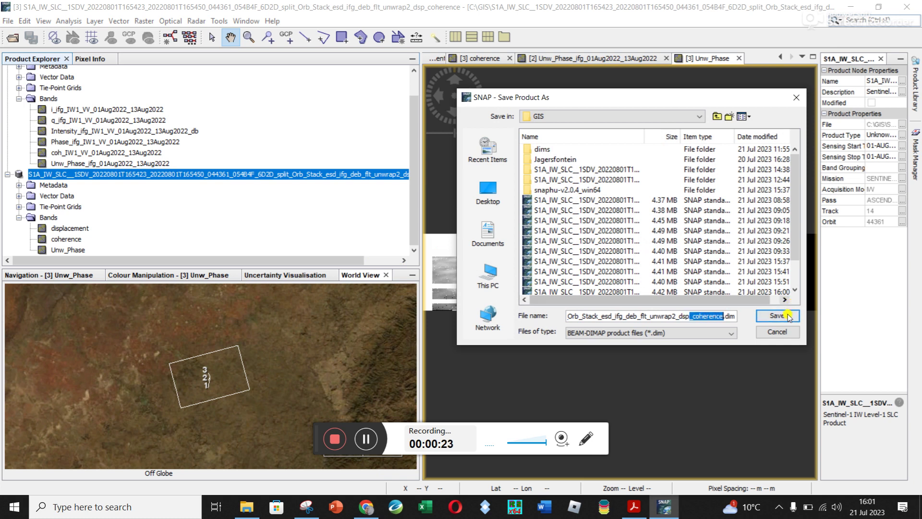
left_click(780, 332)
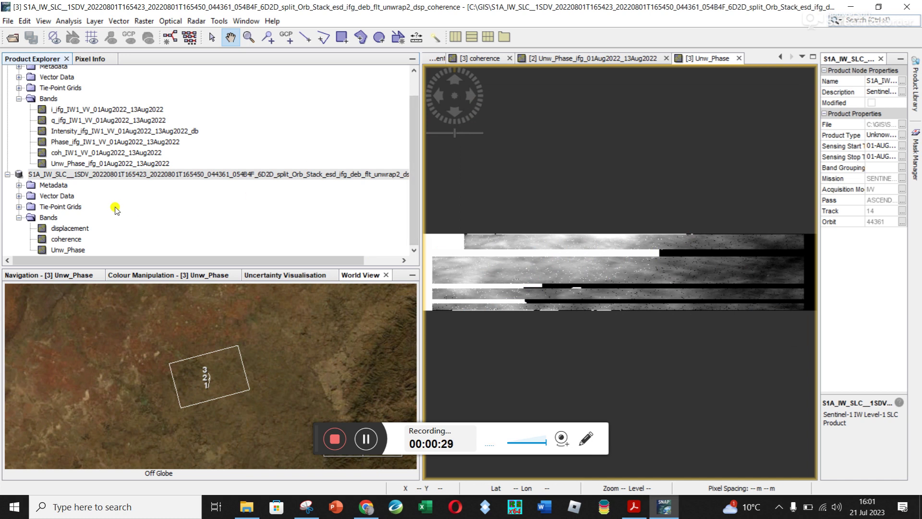
Scroll the ESA InSAR tutorial PDF to the Range Doppler Terrain Correction text and Figure 33.
left_click(635, 510)
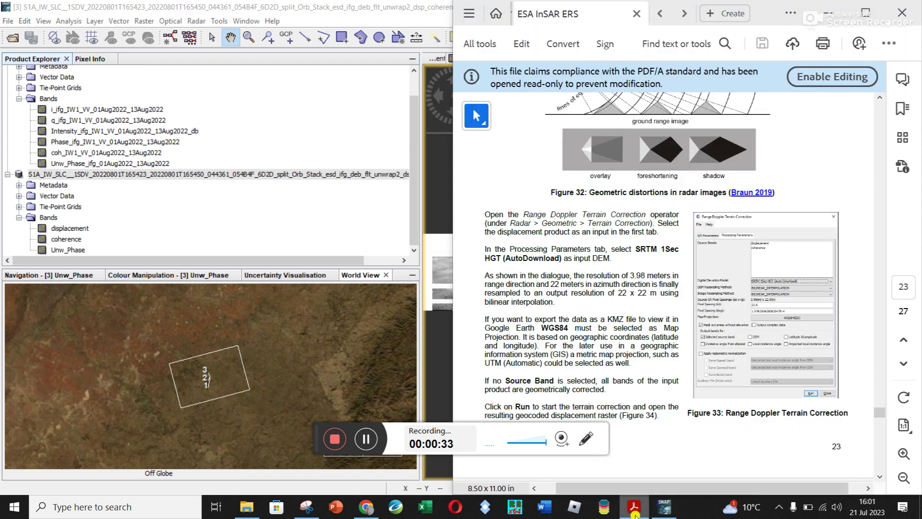
scroll(662, 173, "up", 5)
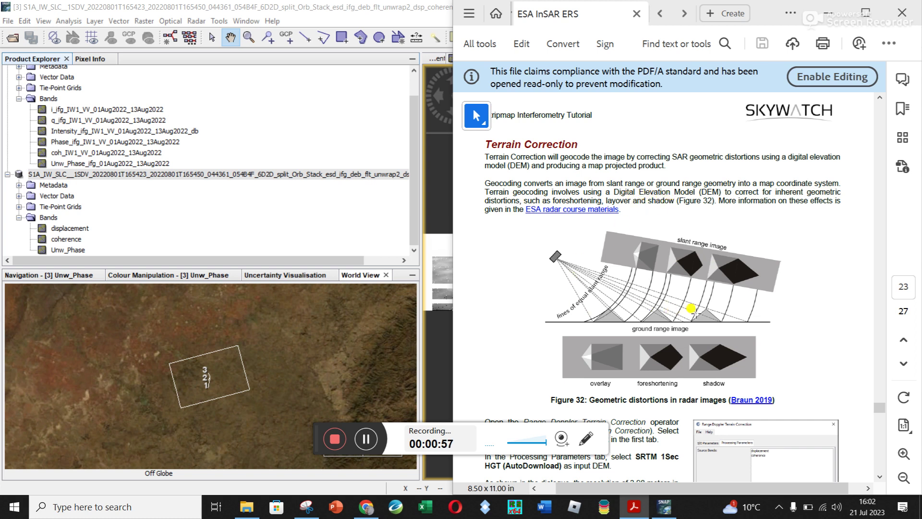
scroll(693, 310, "down", 1)
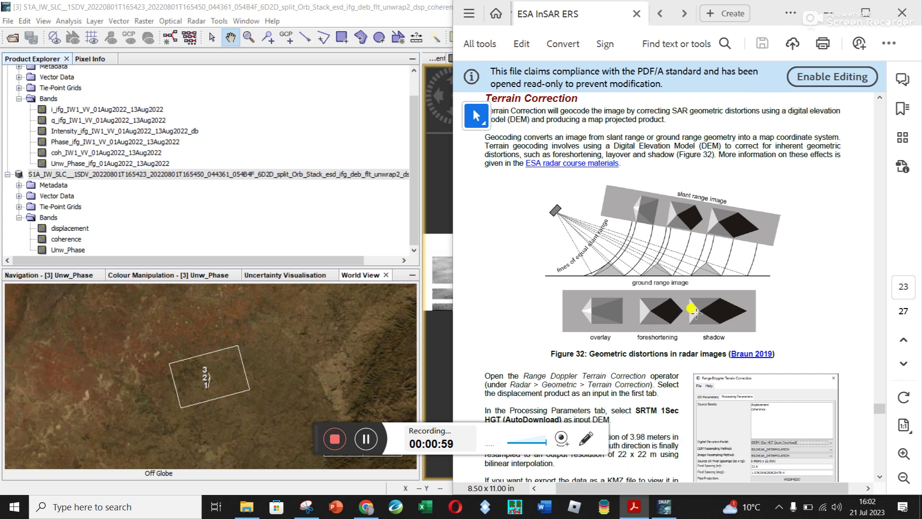
scroll(693, 310, "down", 3)
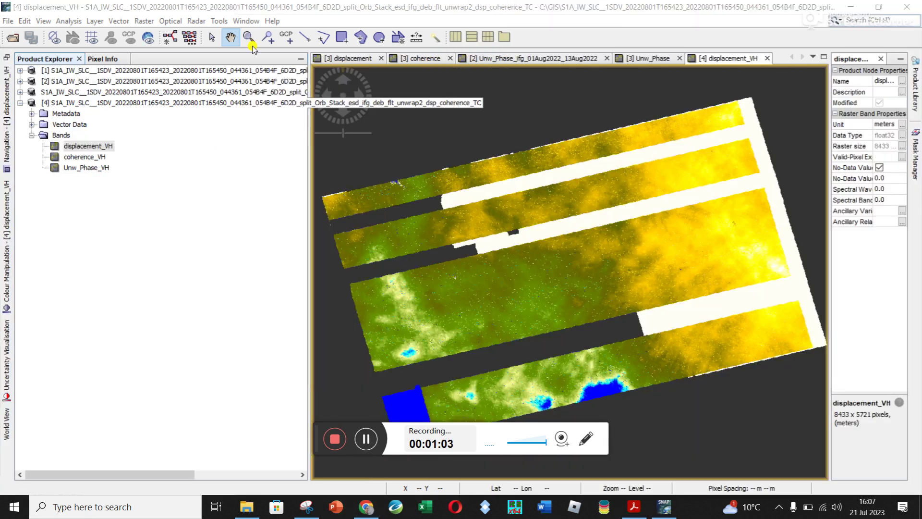
Choose Radar > Geometric > Terrain Correction > Range-Doppler Terrain Correction.
left_click(194, 21)
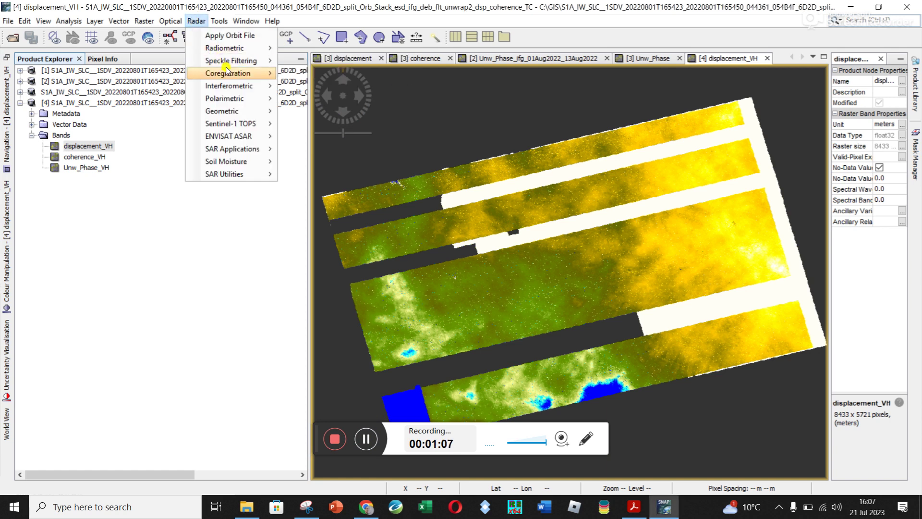
mouse_move(229, 73)
mouse_move(247, 115)
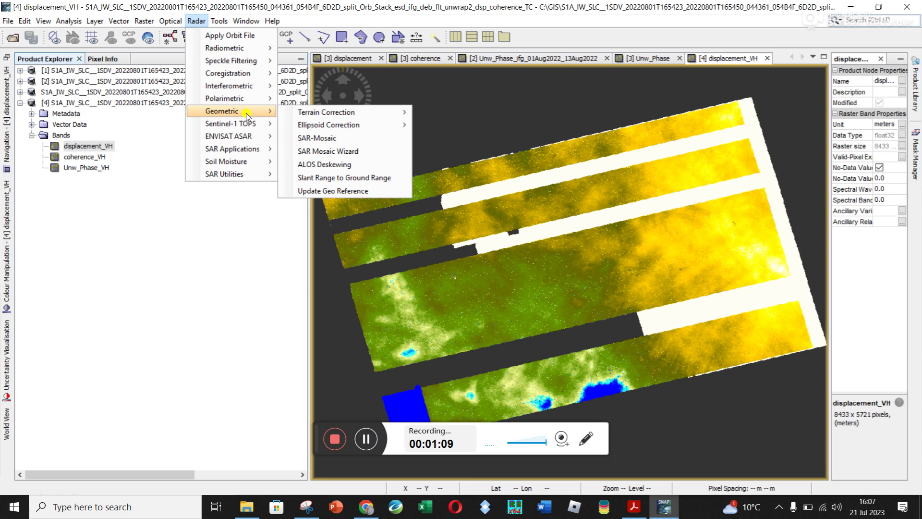
mouse_move(337, 114)
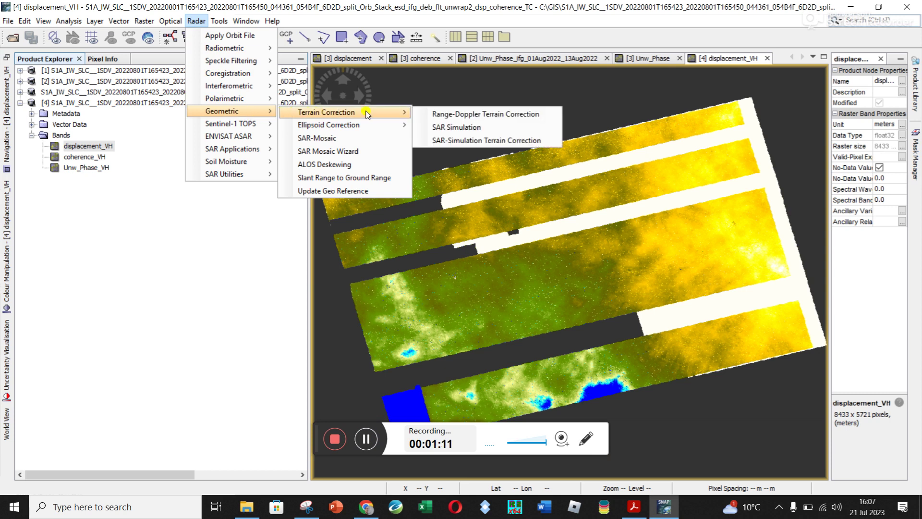
left_click(449, 115)
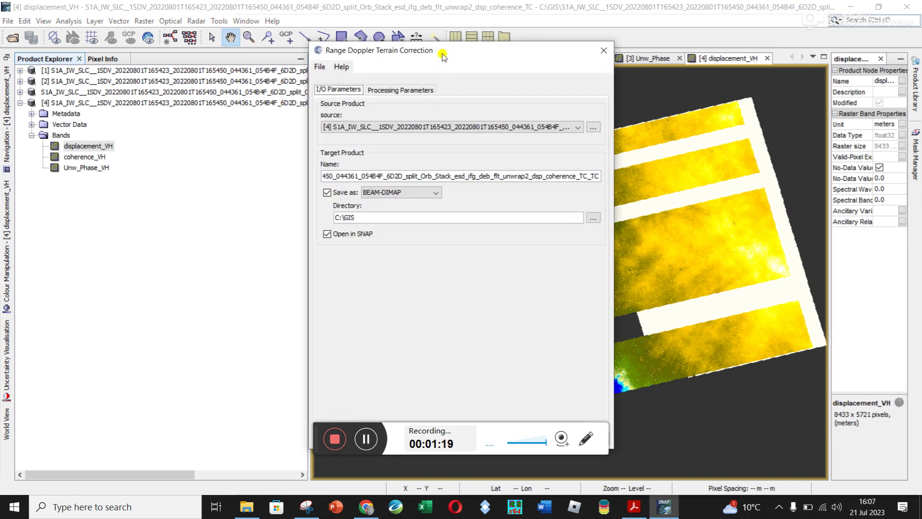
Set product [3] (dsp_coherence) as the terrain correction source and show its Processing Parameters.
left_click_drag(446, 53, 526, 38)
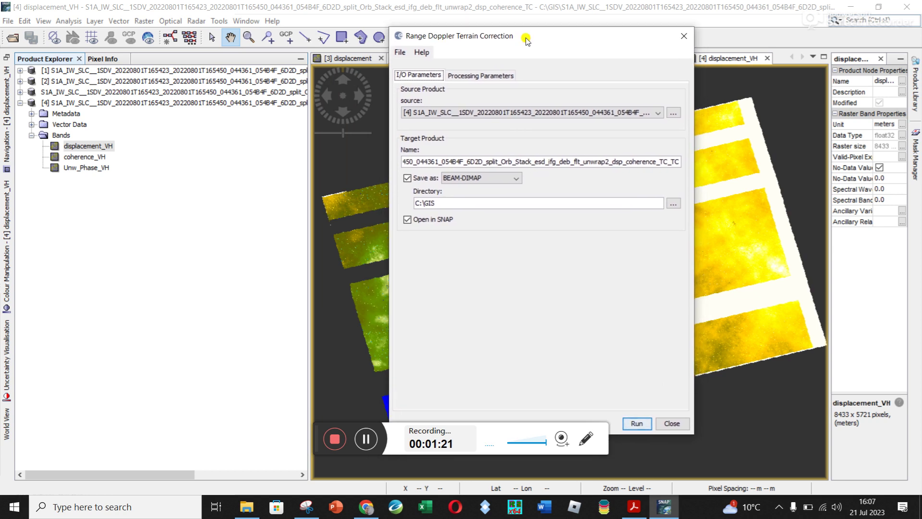
left_click(465, 114)
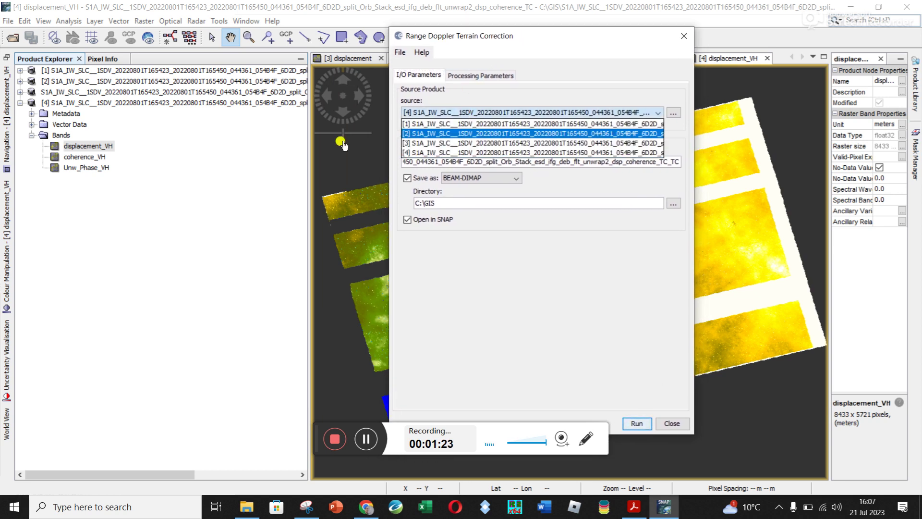
left_click(478, 143)
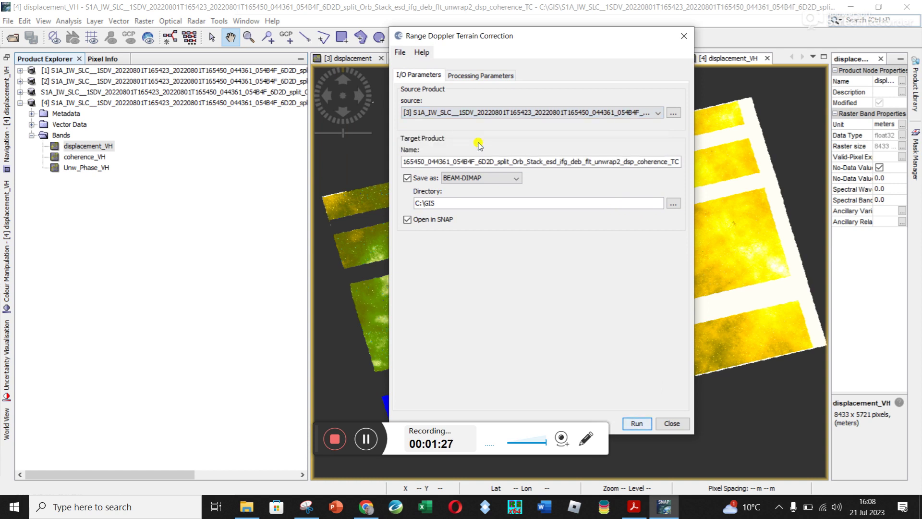
left_click_drag(695, 153, 914, 135)
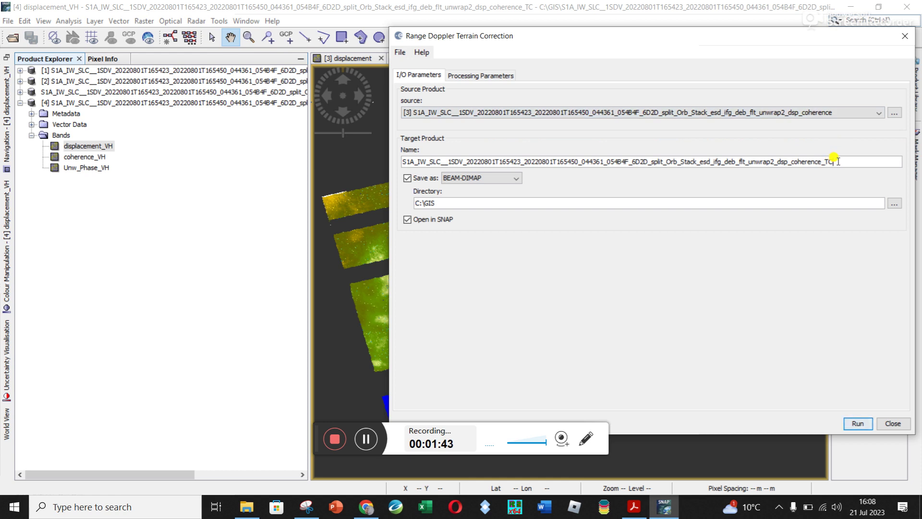
left_click(484, 73)
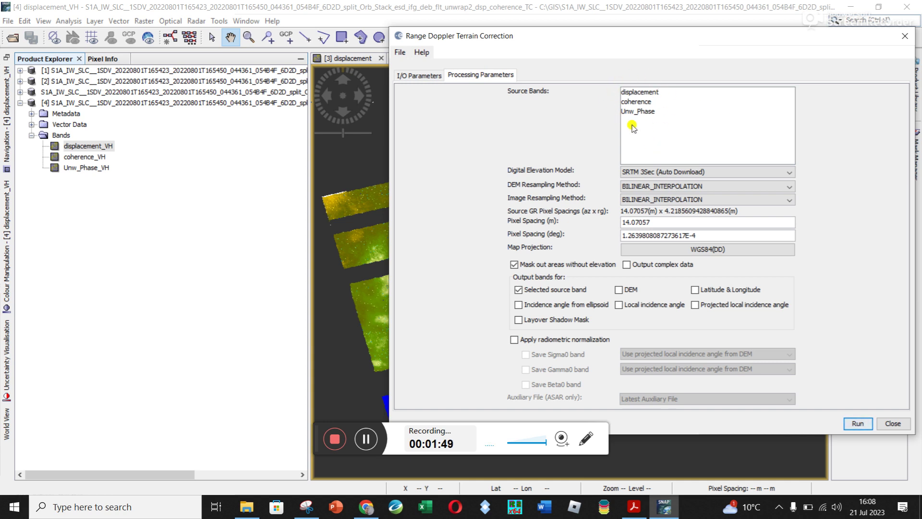
Select SRTM 1Sec HGT (Auto Download) as the Digital Elevation Model.
left_click(647, 172)
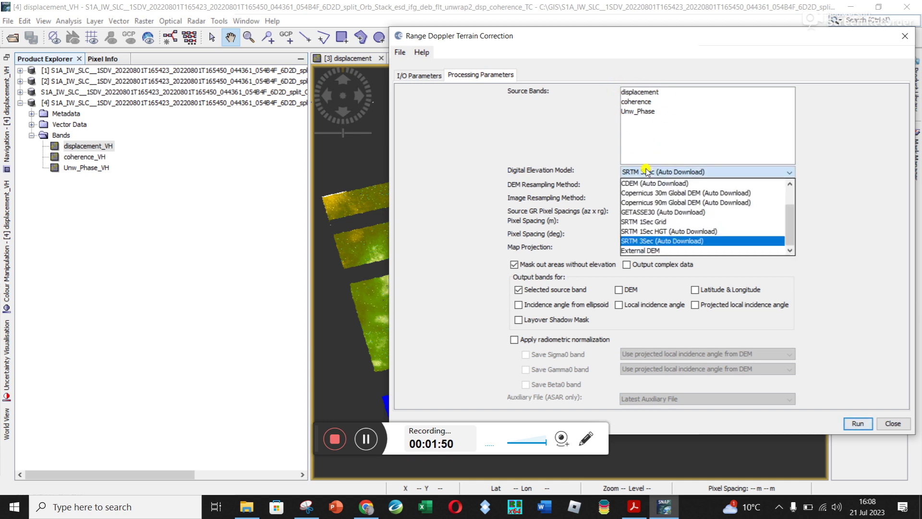
left_click(660, 233)
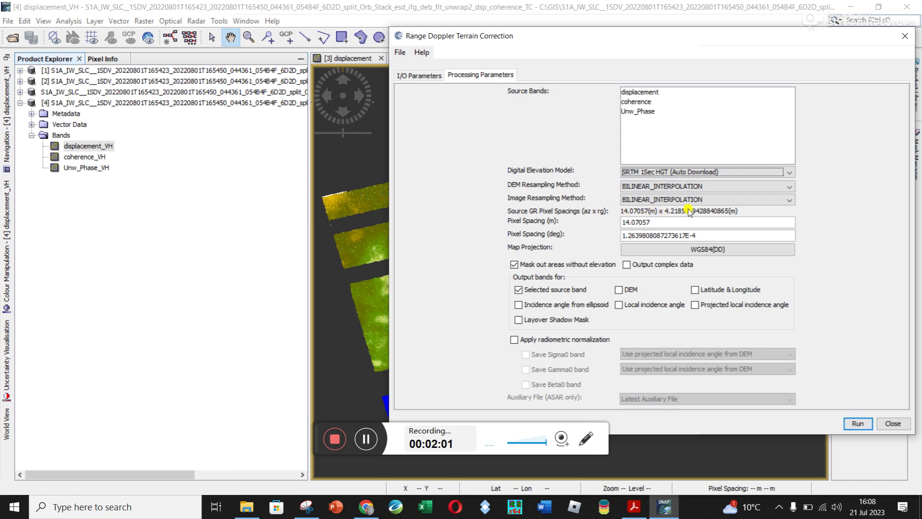
Highlight the tutorial sentence on 3.98 m range and 22 m azimuth resolution, then return to SNAP.
left_click(634, 507)
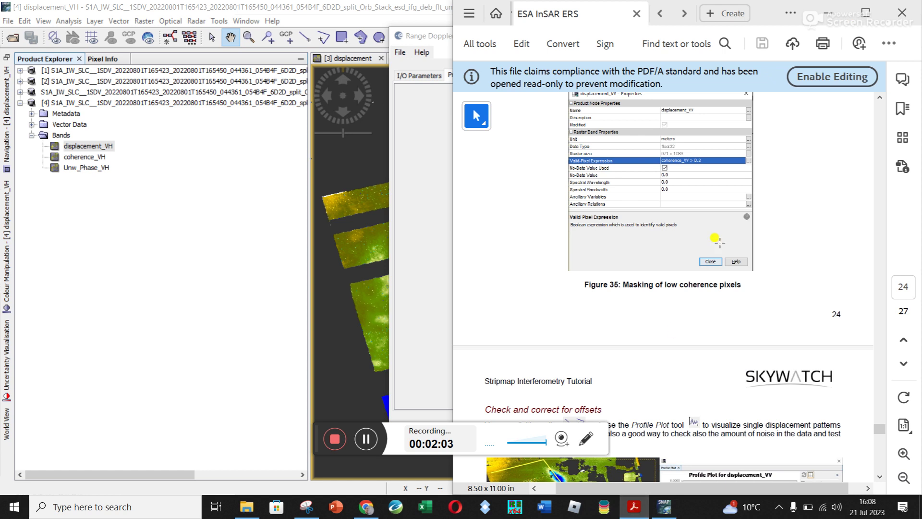
scroll(720, 228, "up", 8)
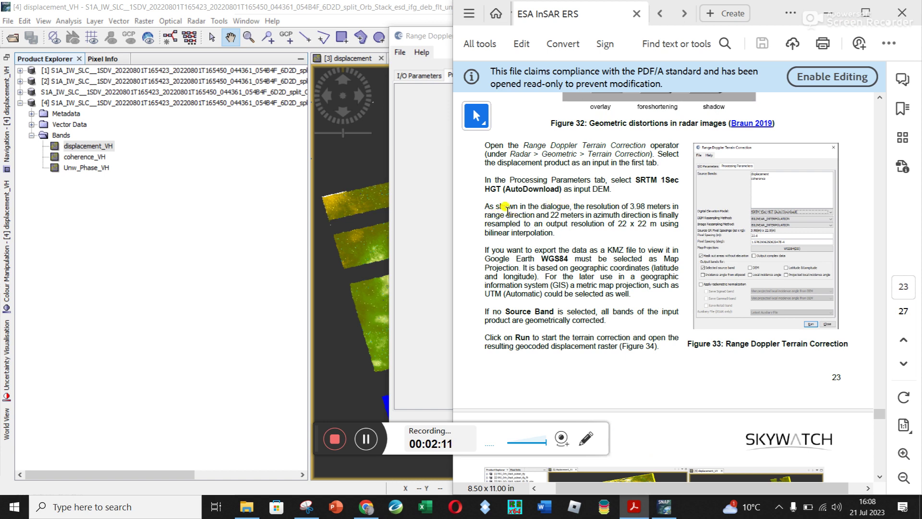
left_click_drag(485, 215, 650, 214)
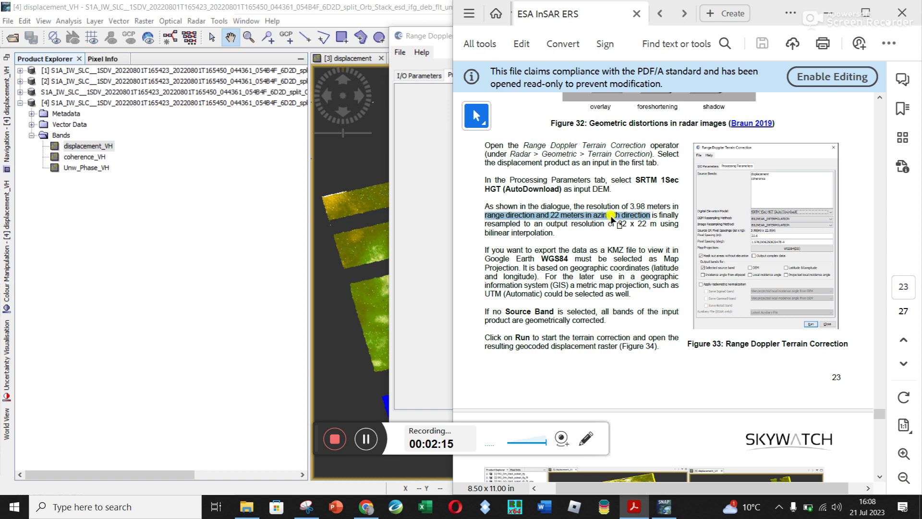
key("alt+Tab")
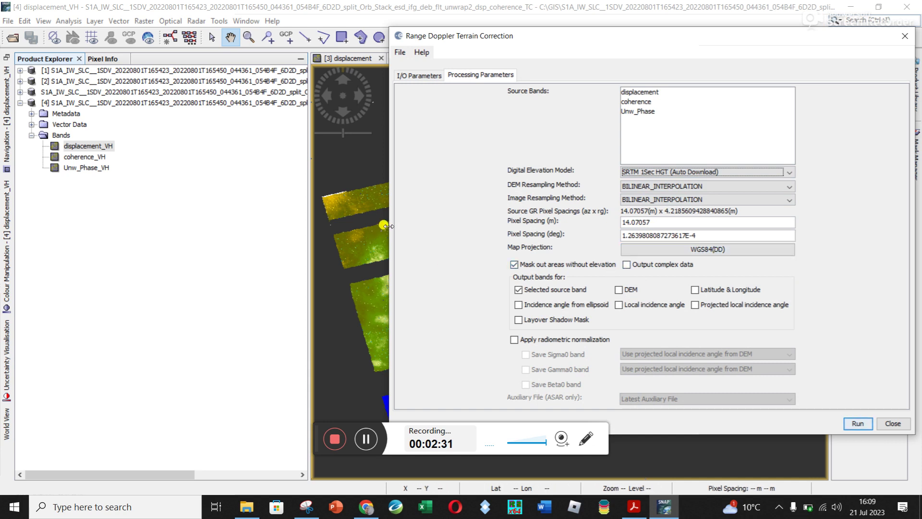
Close the Range Doppler Terrain Correction dialog and show product [4]'s properties.
left_click_drag(388, 226, 559, 245)
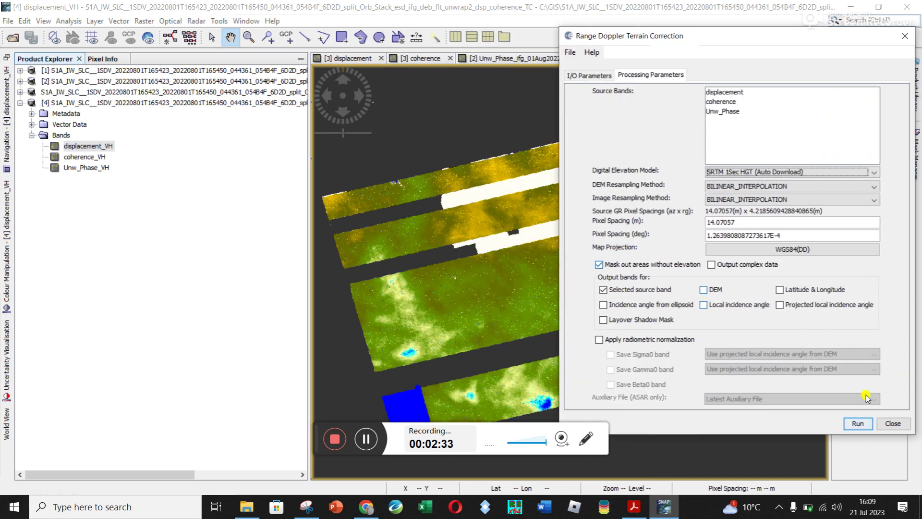
left_click(892, 422)
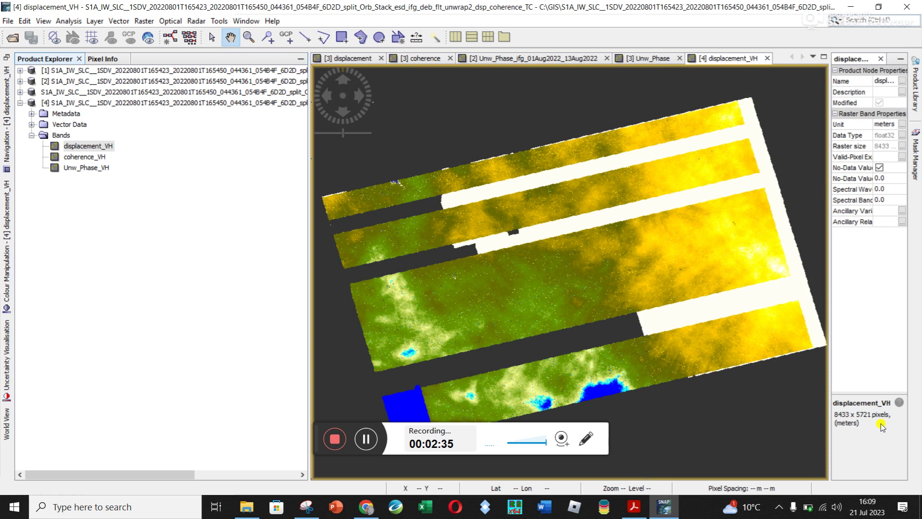
left_click(62, 105)
left_click(62, 104)
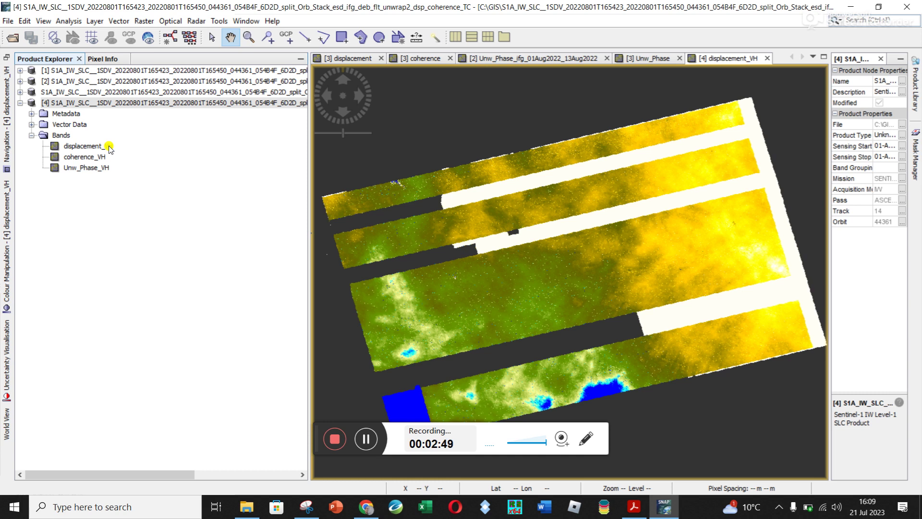
Open product [4]'s coherence_VH band in its own view, then switch back to displacement_VH.
left_click(81, 147)
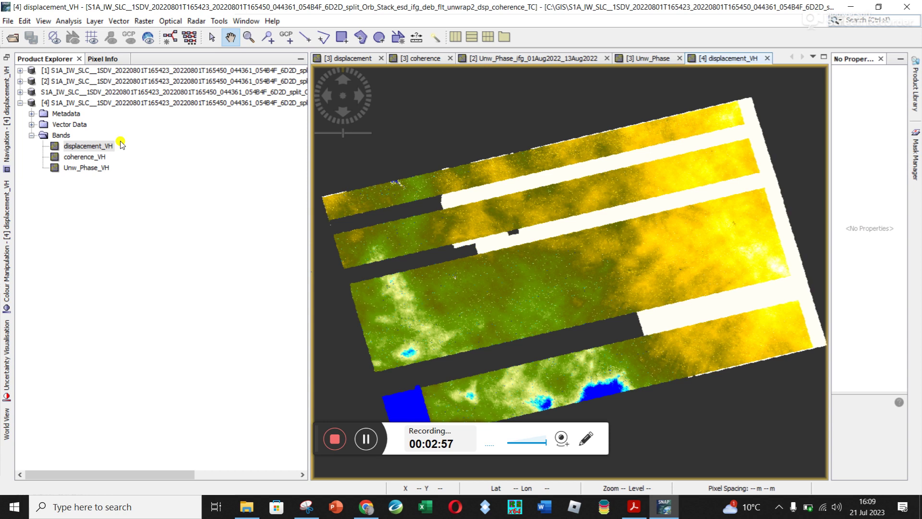
double_click(90, 157)
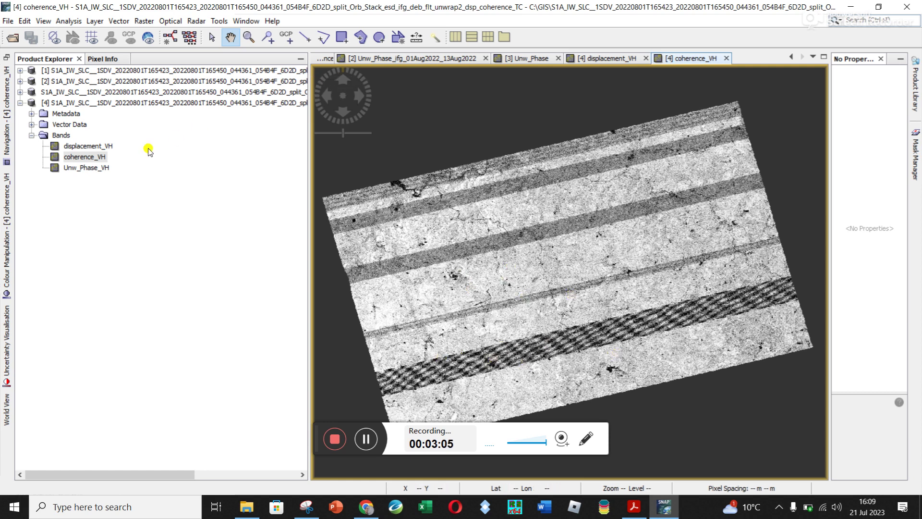
double_click(100, 146)
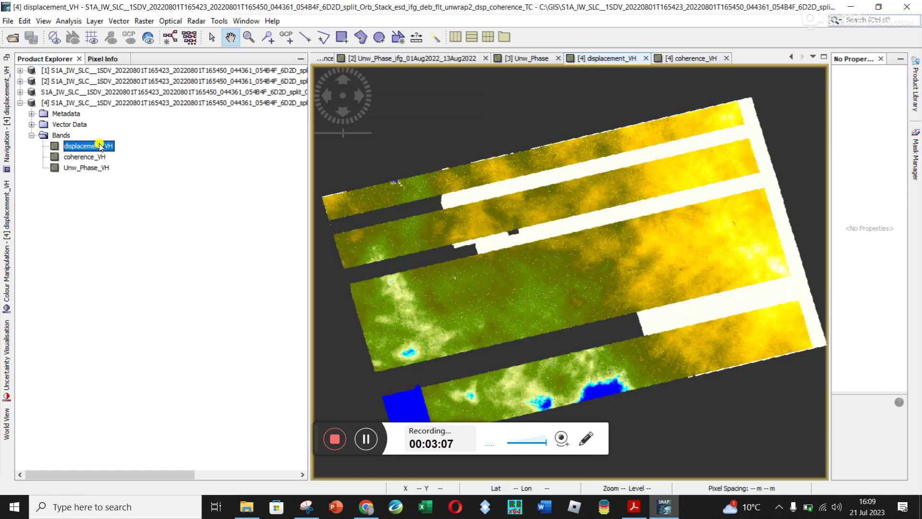
right_click(100, 146)
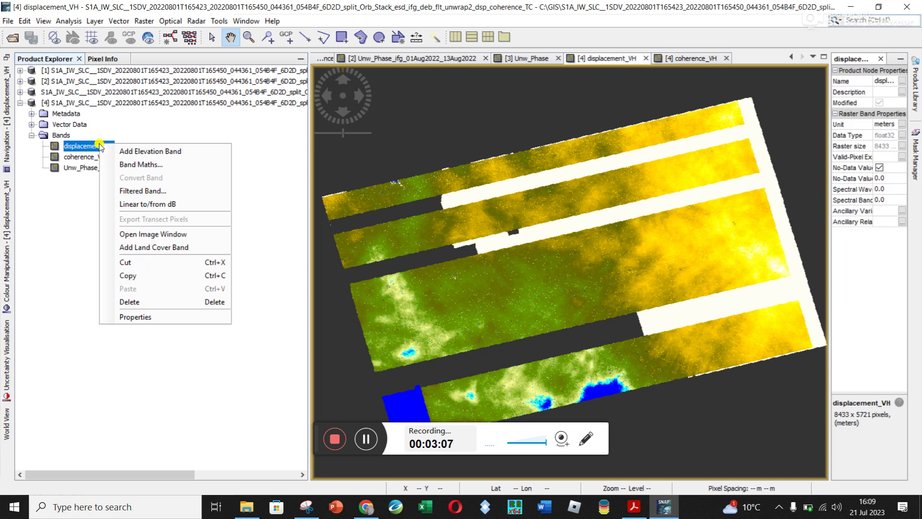
Set displacement_VH's valid-pixel expression to coherence_VH>0.2 and apply it.
left_click(128, 317)
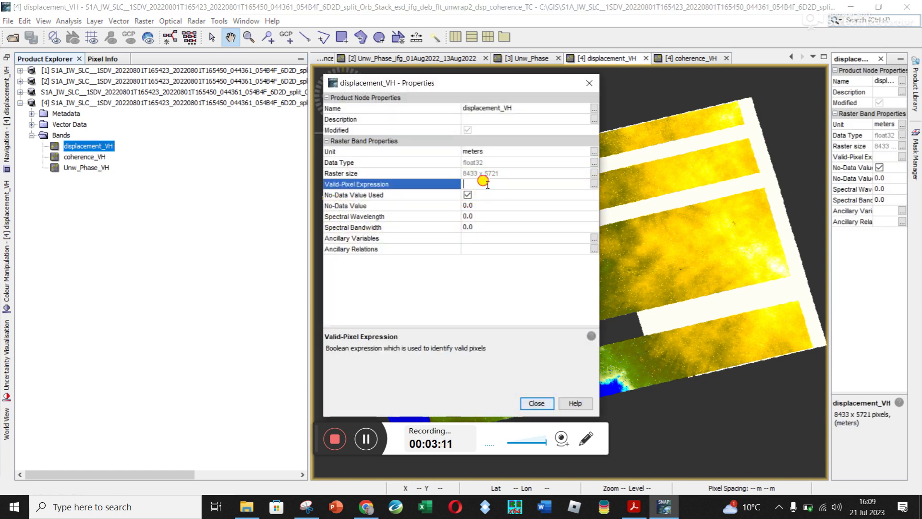
left_click(486, 185)
type("coherence_VH>0")
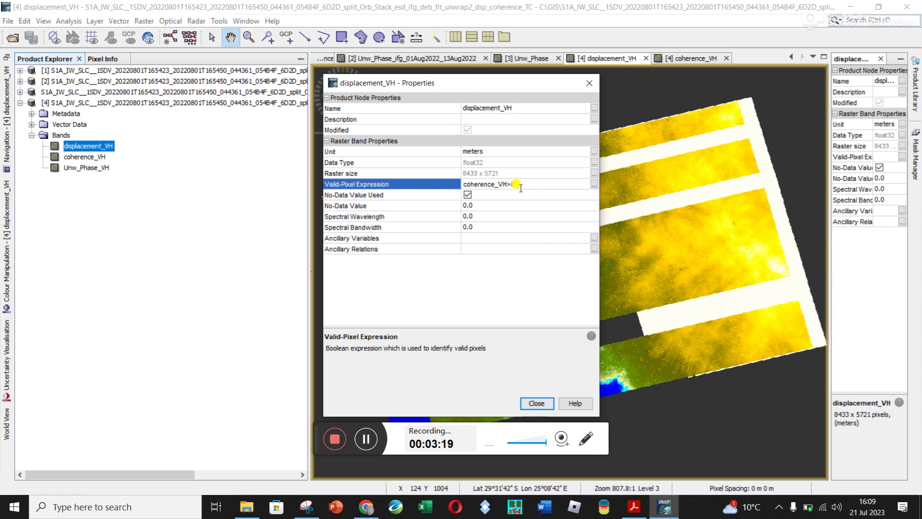
type("0.2")
left_click_drag(505, 83, 240, 64)
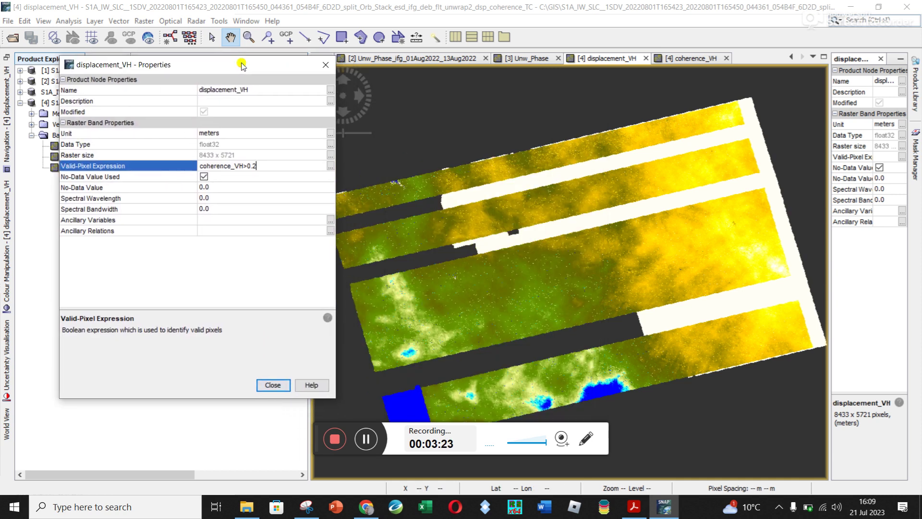
left_click(218, 198)
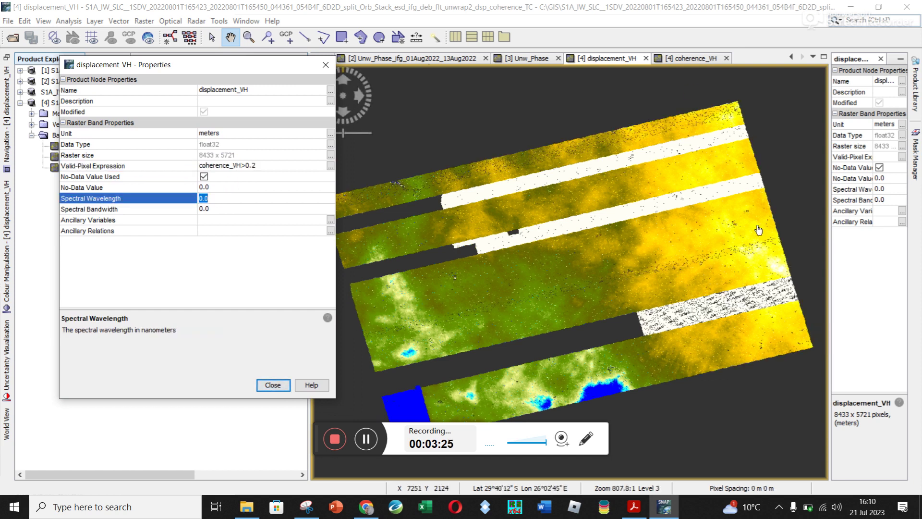
Try a stricter coherence_VH>0.5 mask, revert to coherence_VH>0.2, and close the properties.
left_click(267, 166)
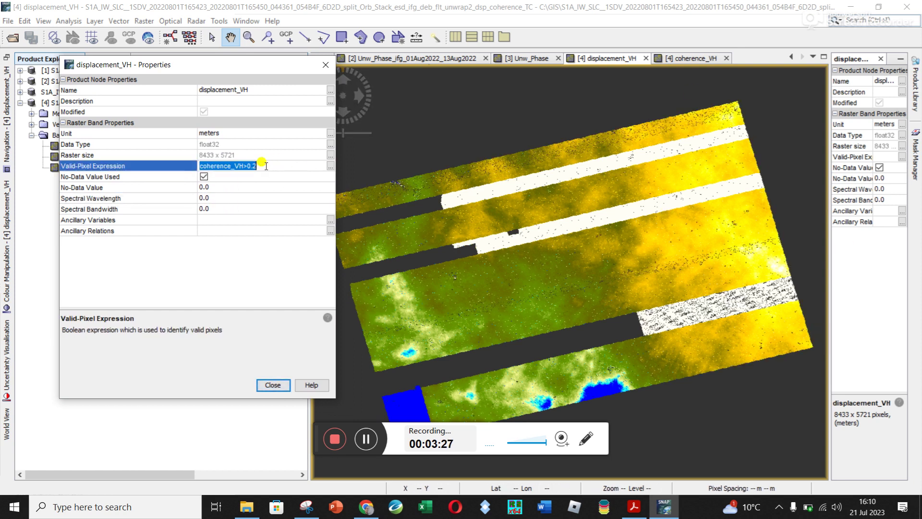
left_click(266, 166)
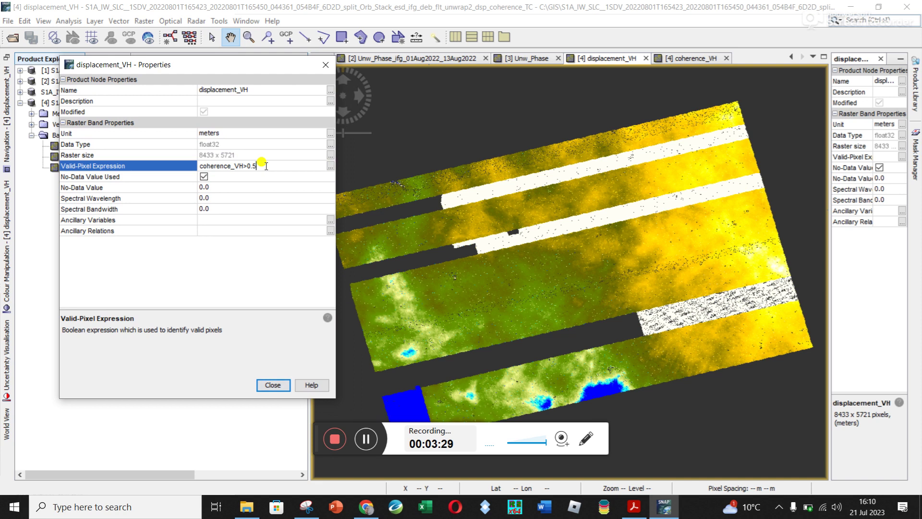
left_click(238, 198)
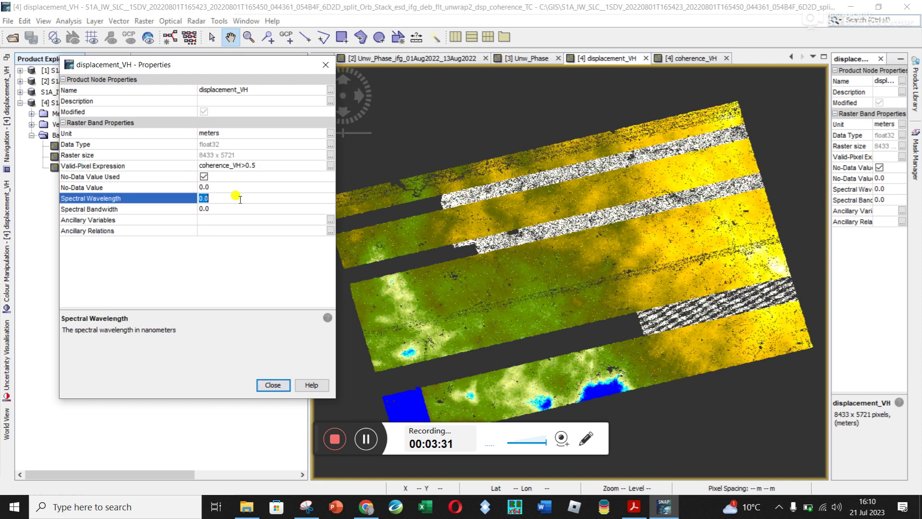
left_click(266, 166)
left_click(266, 166)
key("BackSpace")
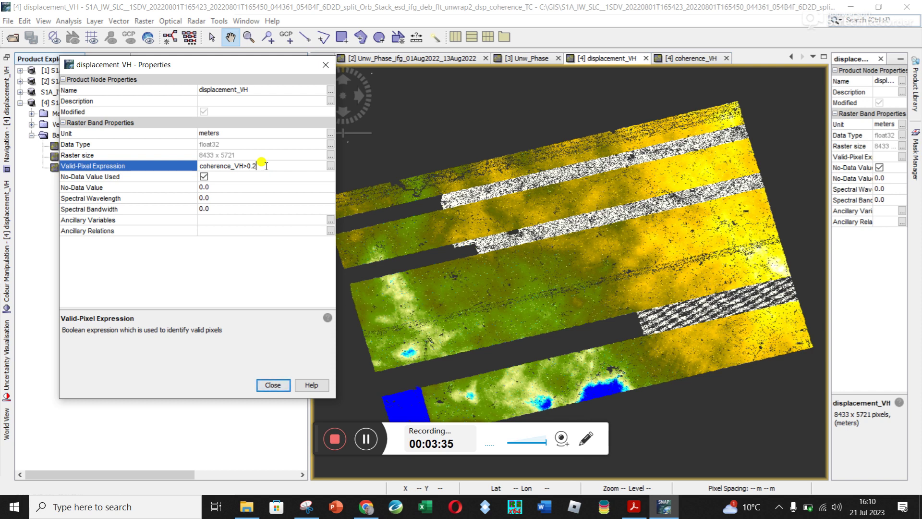
left_click(251, 207)
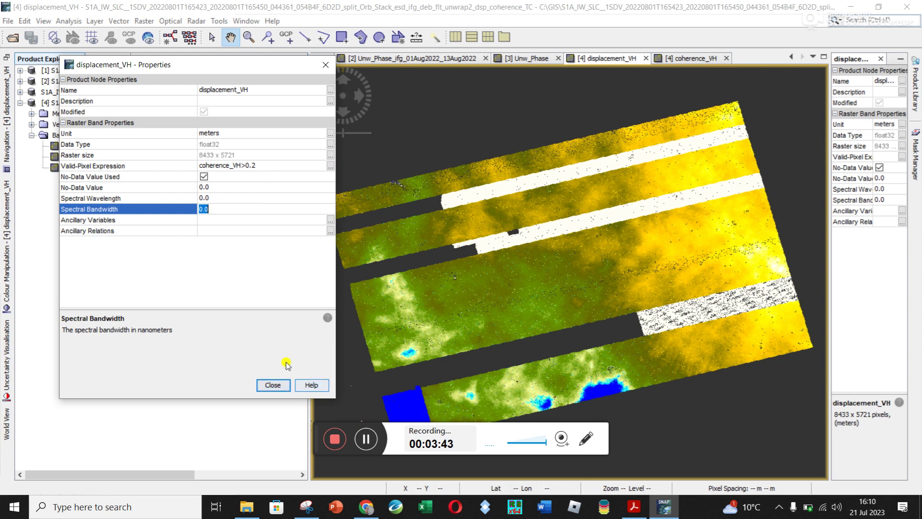
left_click(272, 387)
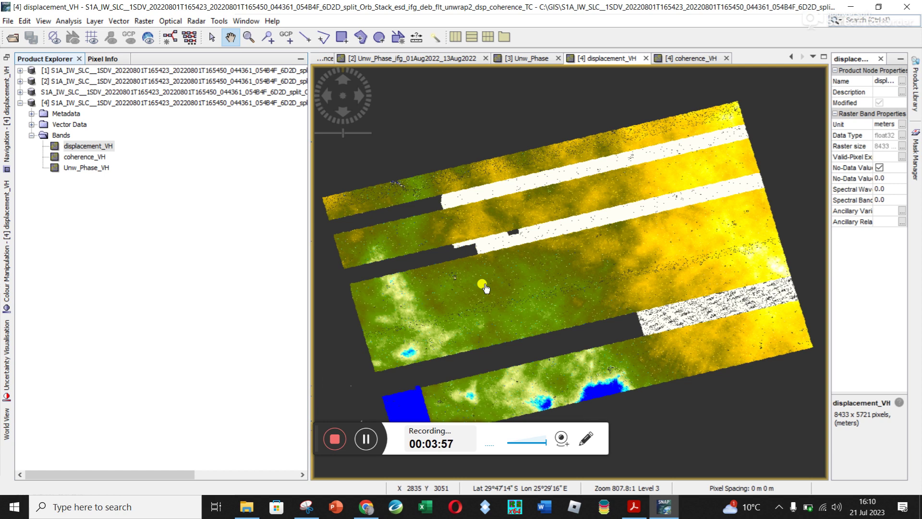
Narrow the Product Explorer so the masked displacement_VH view widens, and pick the line-drawing tool.
left_click(367, 438)
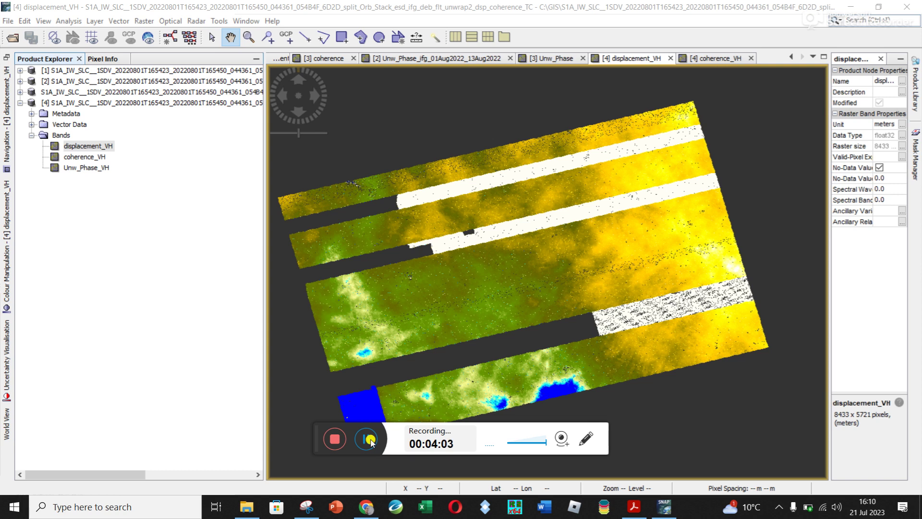
left_click(367, 438)
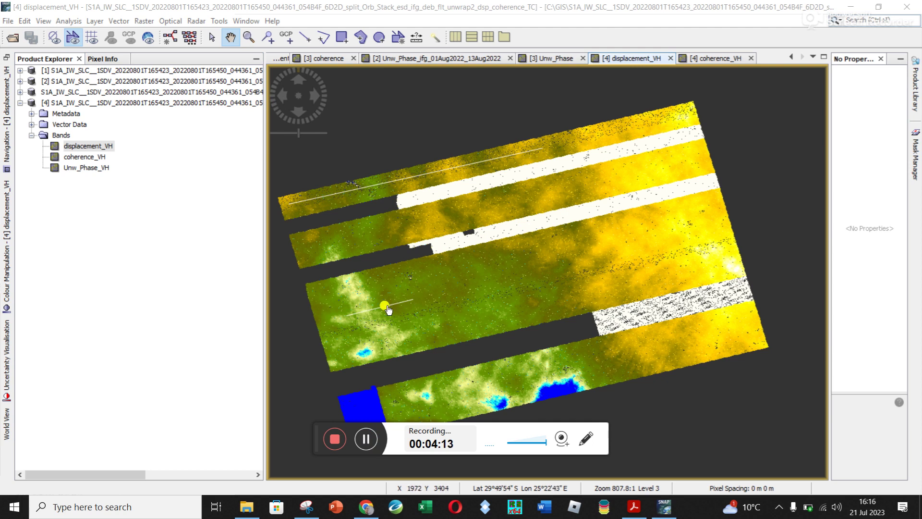
left_click(304, 39)
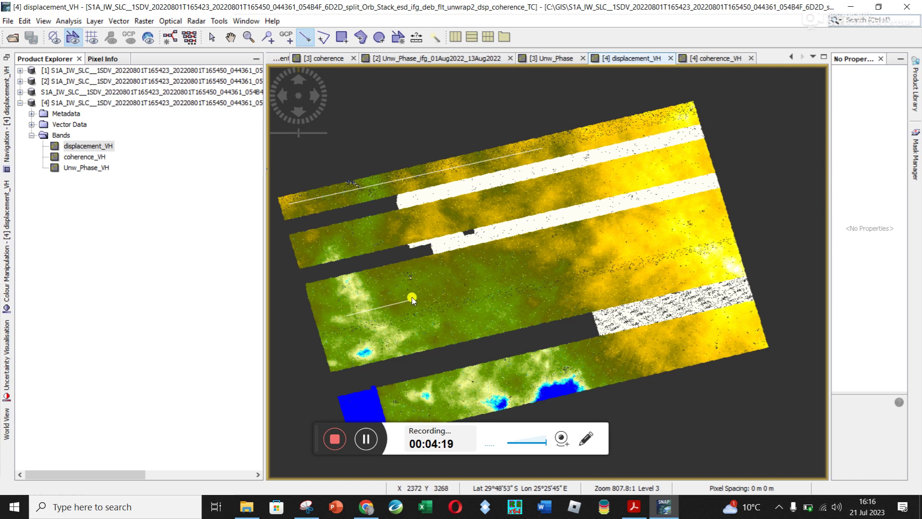
Show the Analysis > Profile Plot of displacement_VH along the drawn line, reopening it once.
left_click(68, 22)
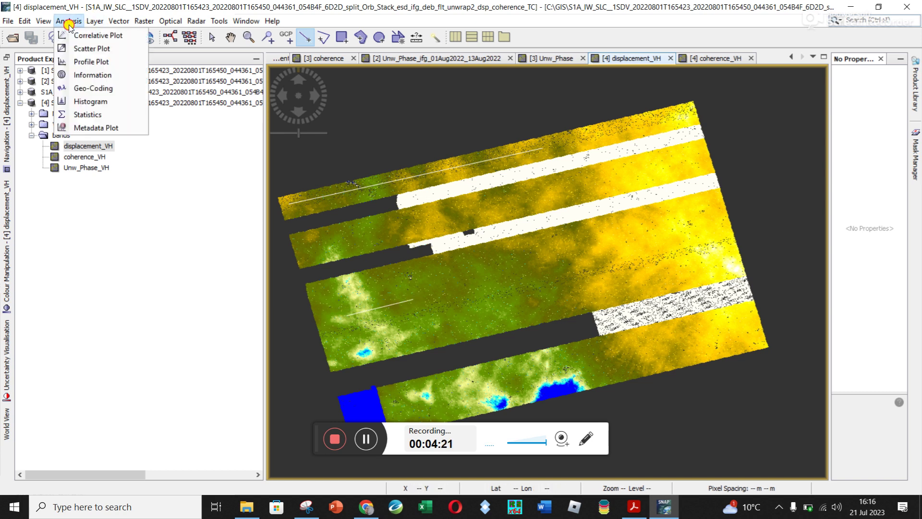
left_click(92, 62)
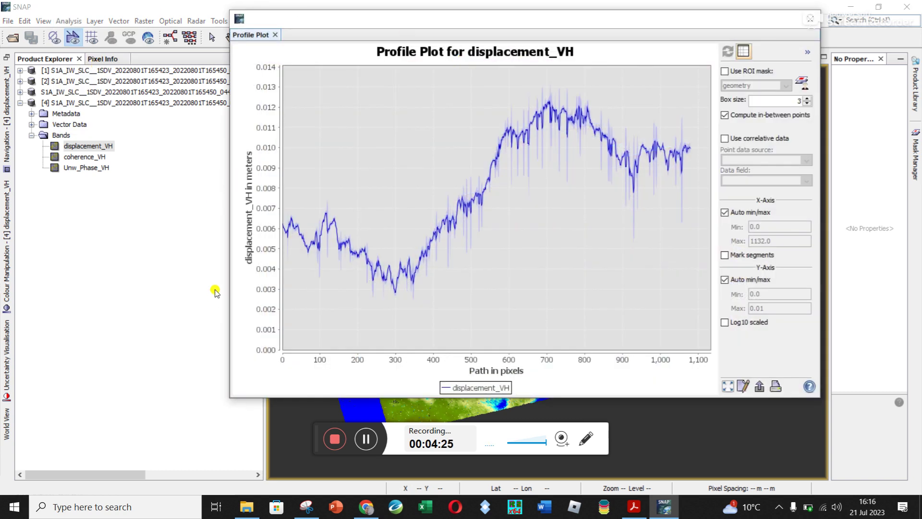
left_click_drag(514, 27, 397, 34)
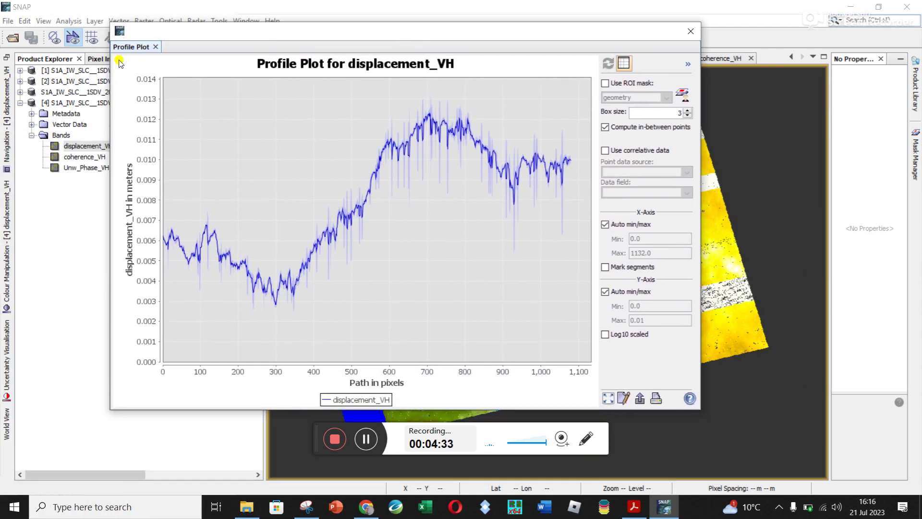
left_click(155, 46)
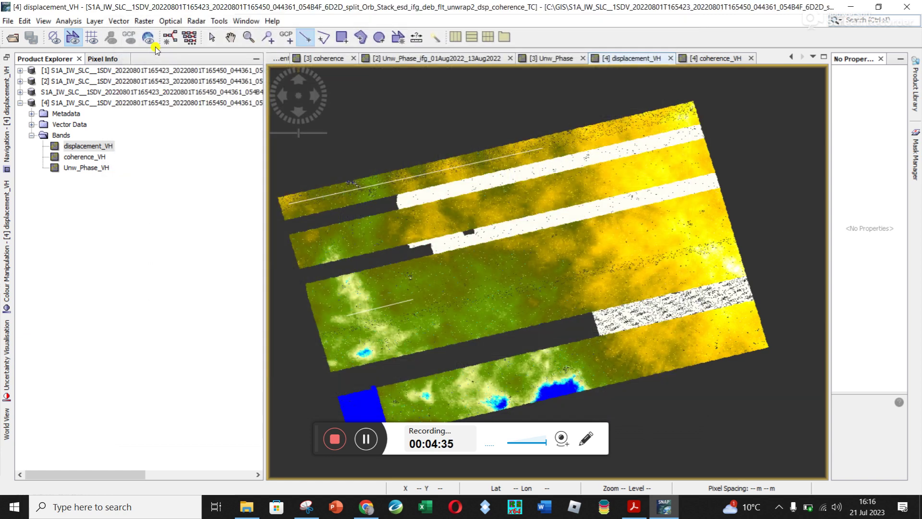
left_click(69, 21)
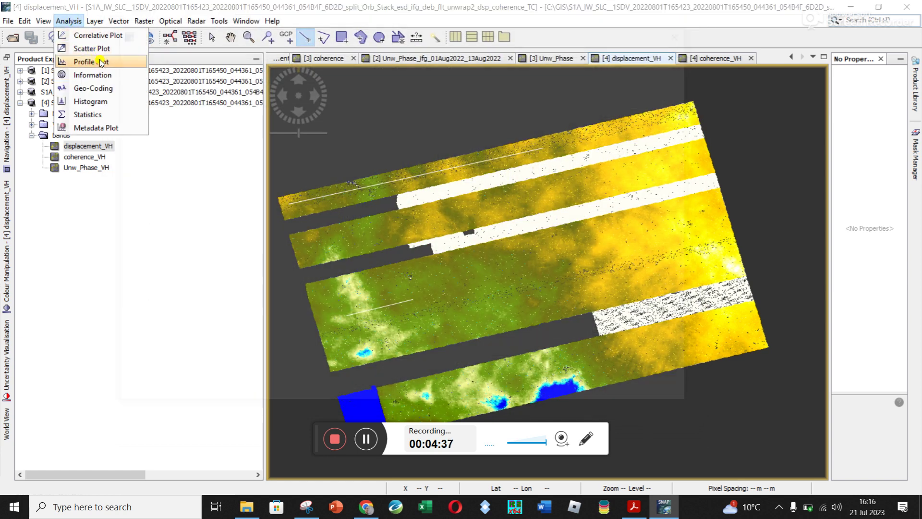
left_click(101, 62)
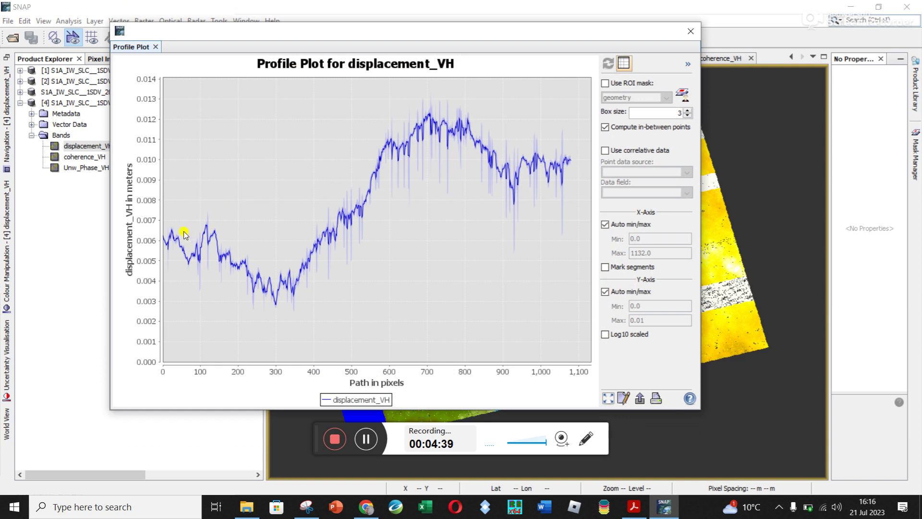
mouse_move(172, 236)
left_click(634, 507)
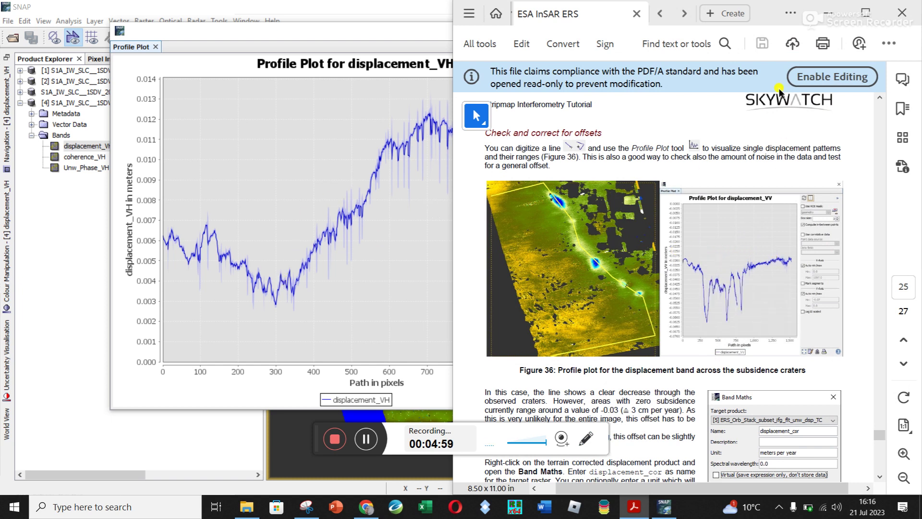
left_click(852, 22)
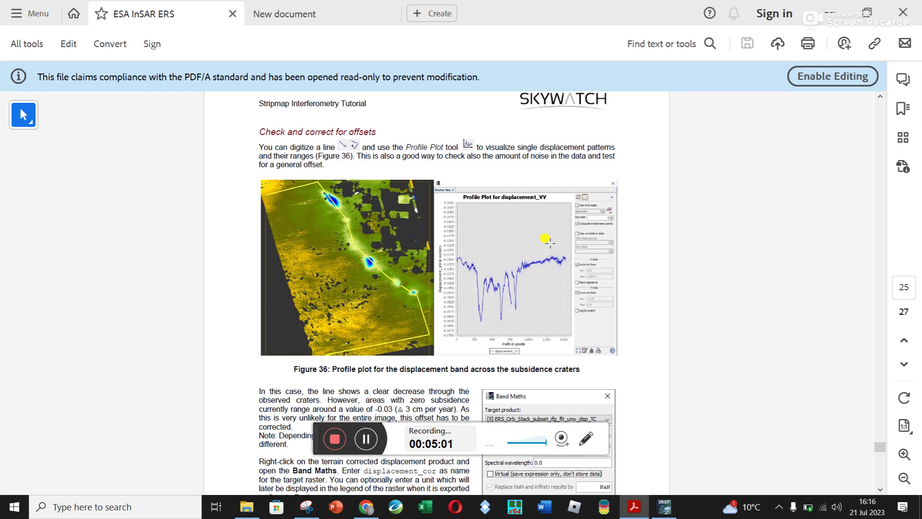
scroll(547, 241, "up", 5)
scroll(548, 241, "down", 1)
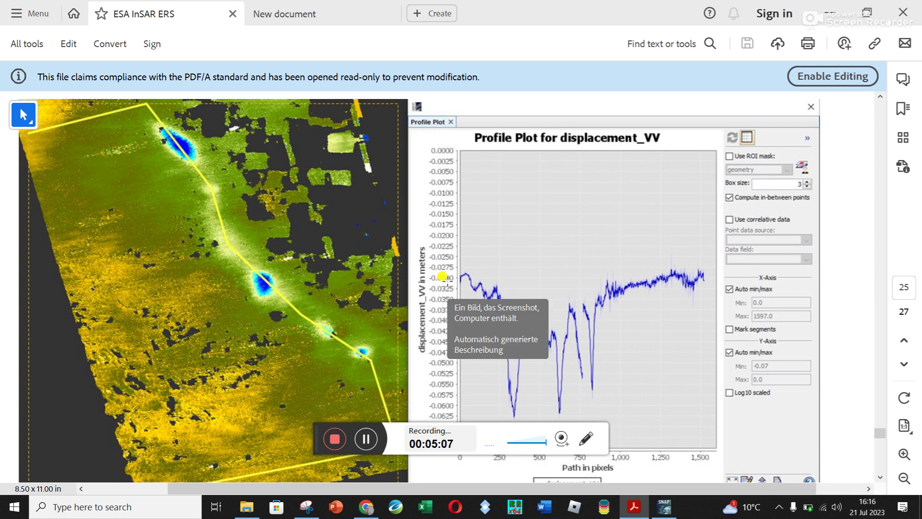
scroll(443, 277, "down", 4, "ctrl")
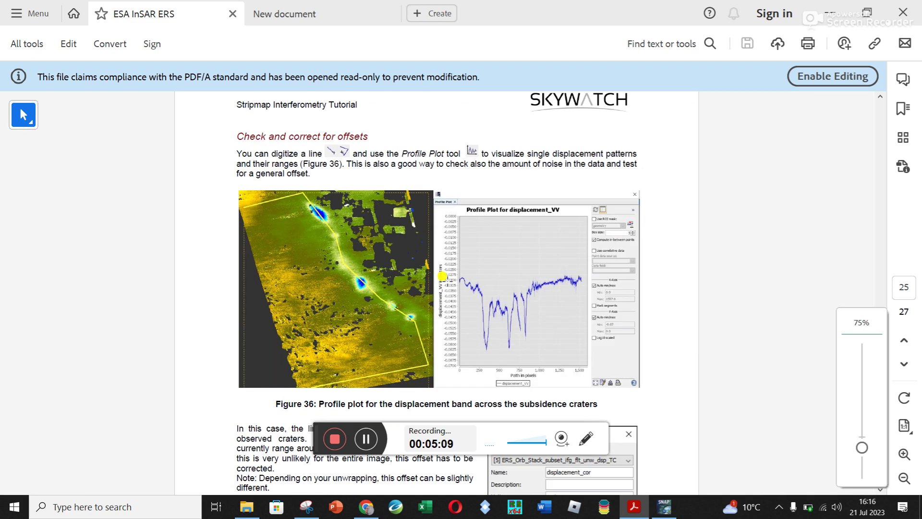
scroll(445, 277, "down", 3)
scroll(446, 277, "down", 3)
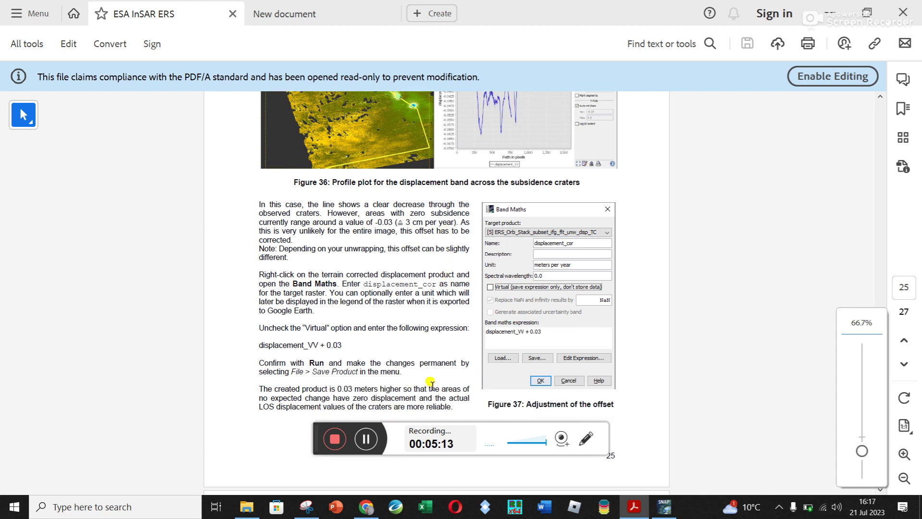
scroll(426, 184, "up", 3)
scroll(426, 184, "up", 1)
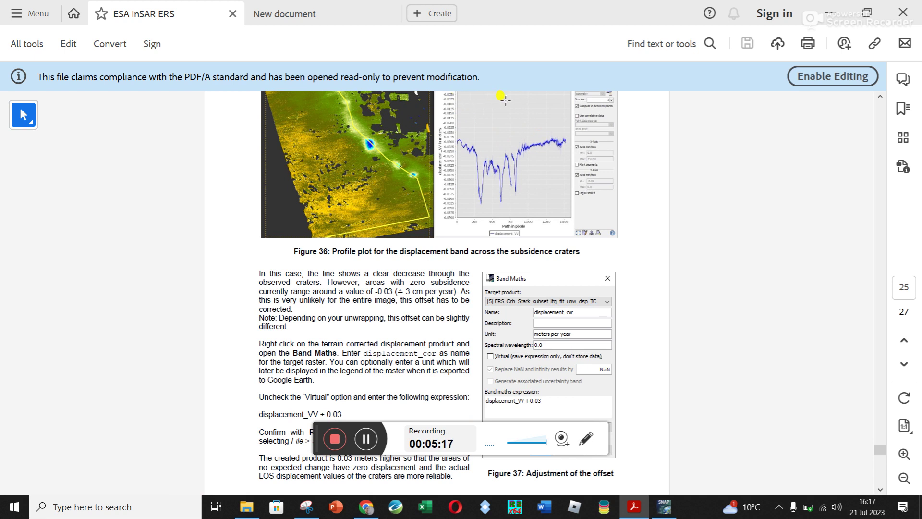
left_click(839, 6)
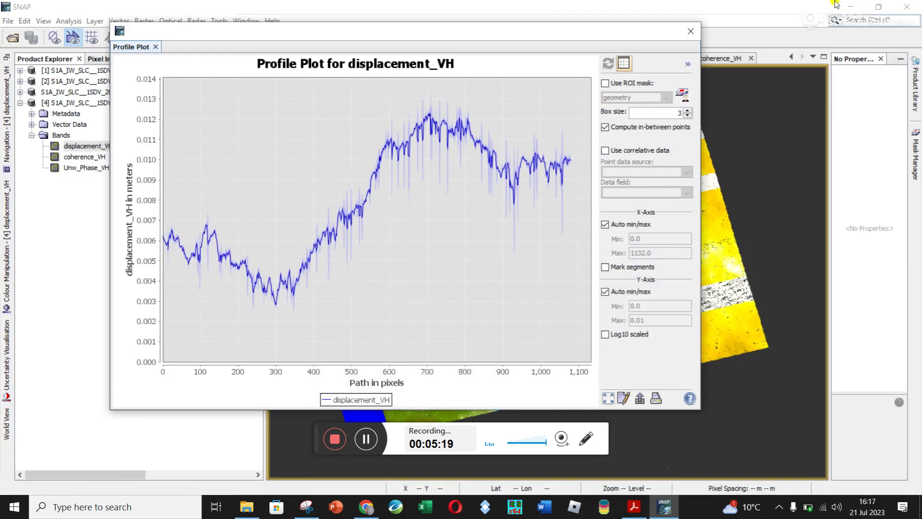
Close the displacement_VH profile plot and bring up the displacement_VH band's context menu.
left_click_drag(611, 31, 668, 402)
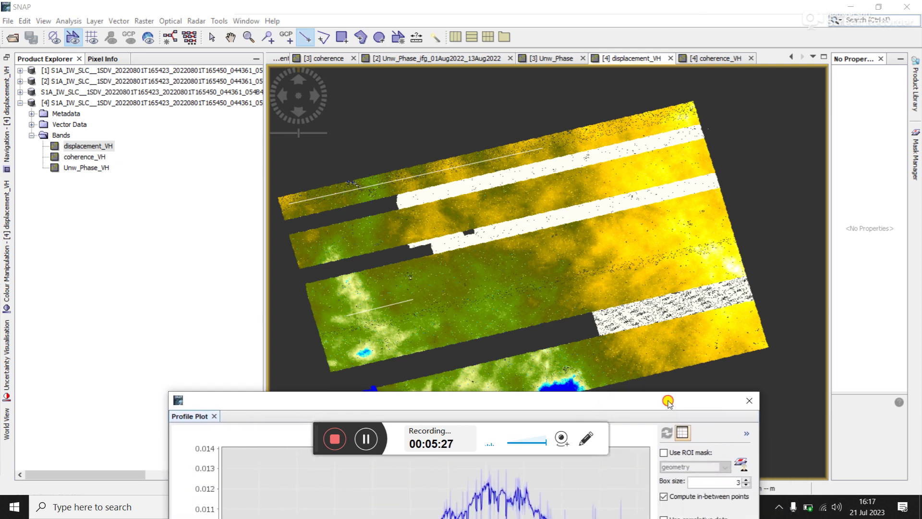
left_click_drag(668, 401, 647, 34)
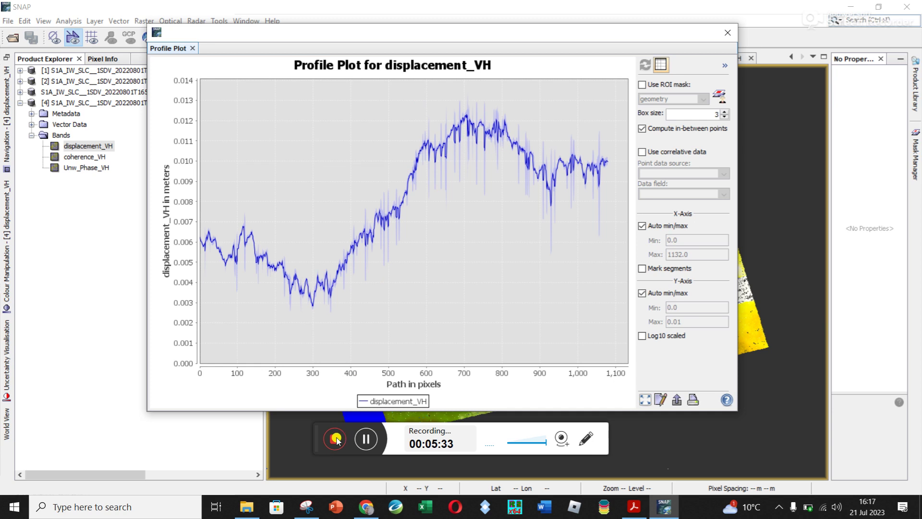
left_click(728, 32)
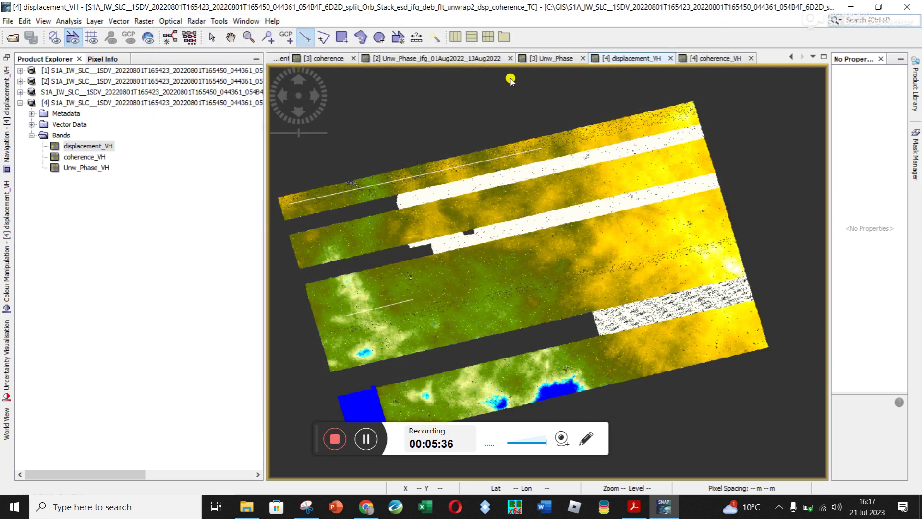
right_click(80, 147)
Create a Band Maths band on product [4] with Virtual unchecked.
left_click(110, 167)
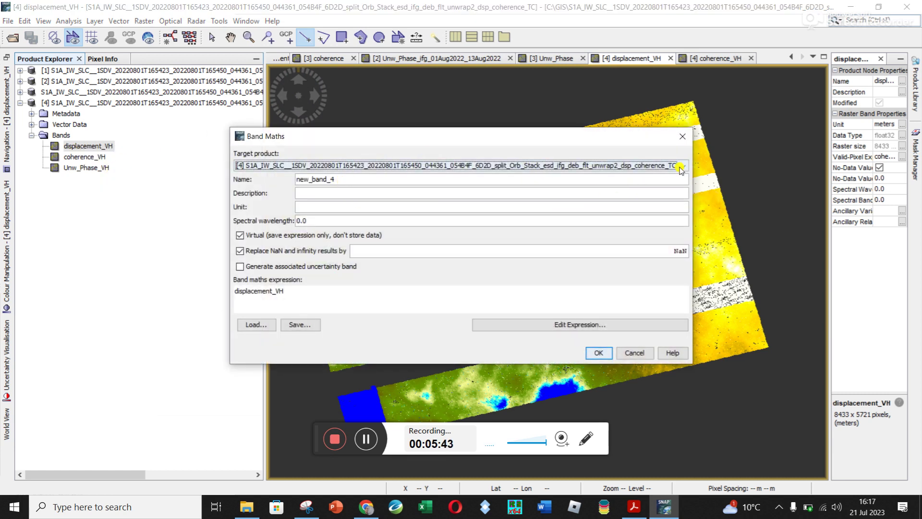
left_click(241, 236)
left_click(585, 325)
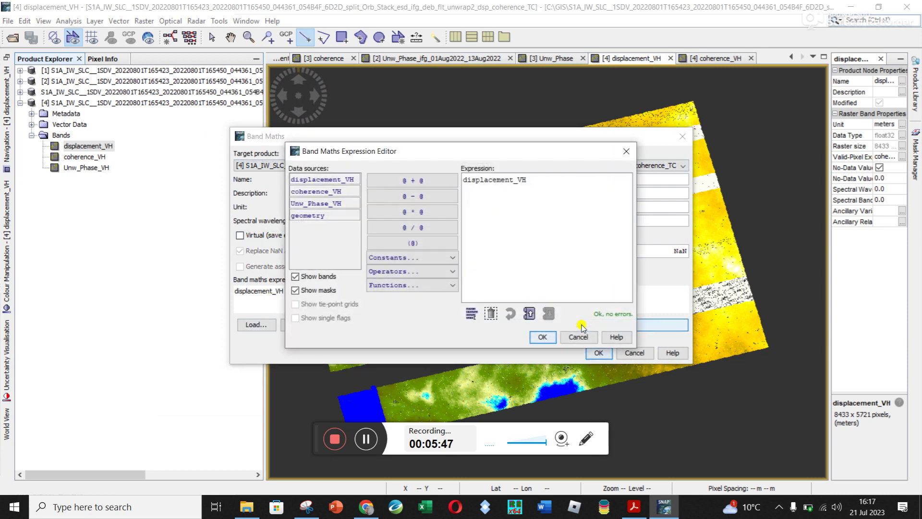
left_click(626, 152)
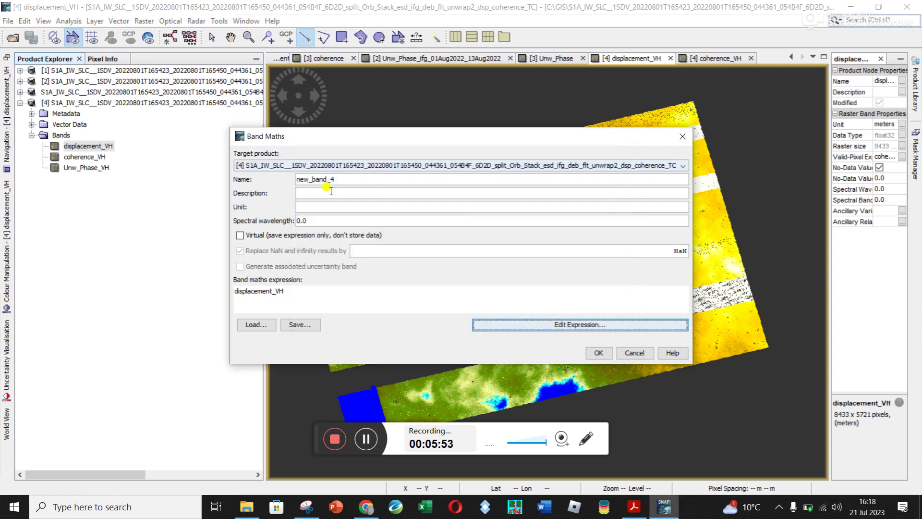
Name the band displacment_VH_corr and extend its expression to displacement_VH+.
double_click(349, 177)
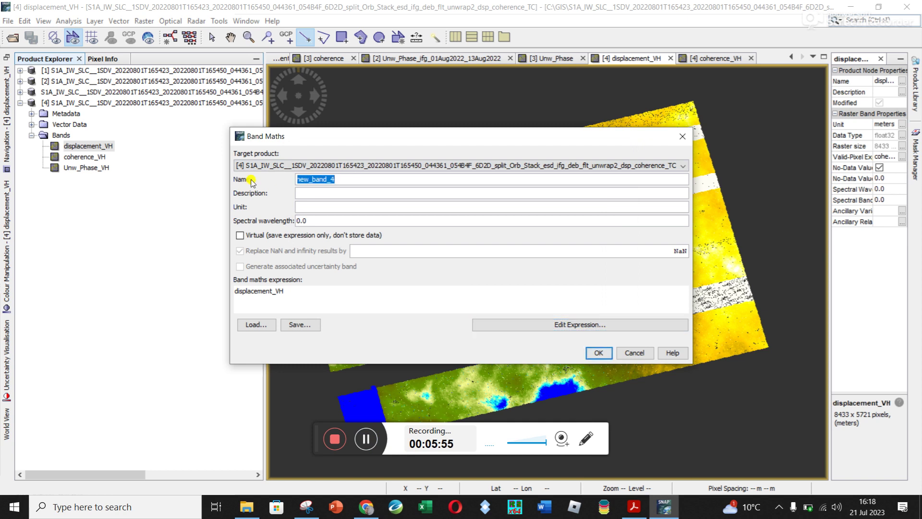
type("displacment_VH_corr")
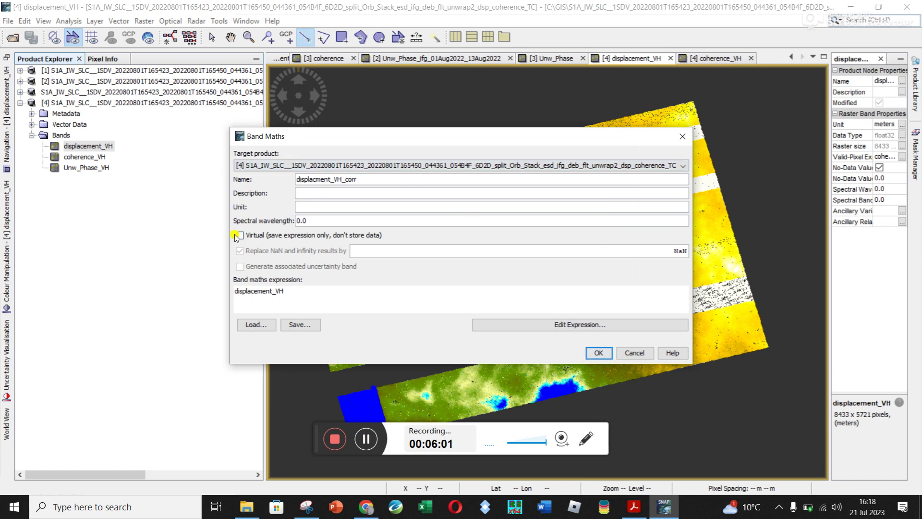
left_click(546, 327)
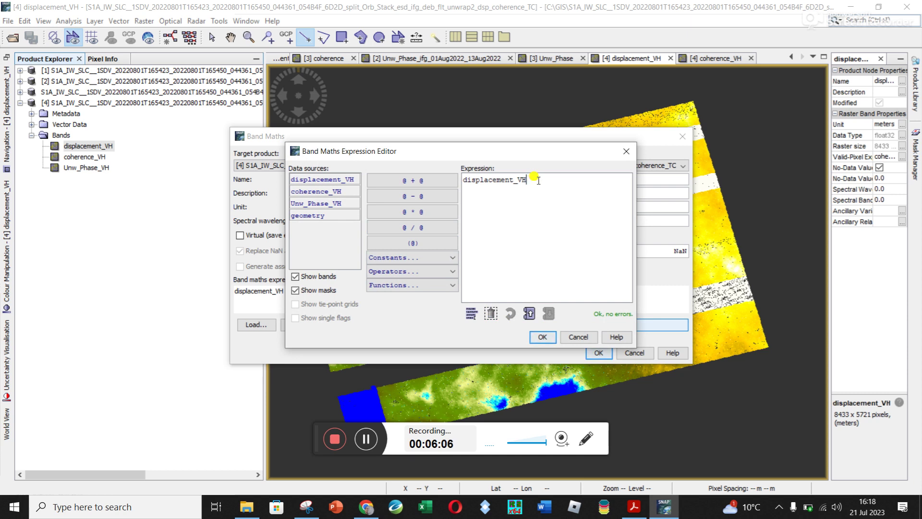
type("+")
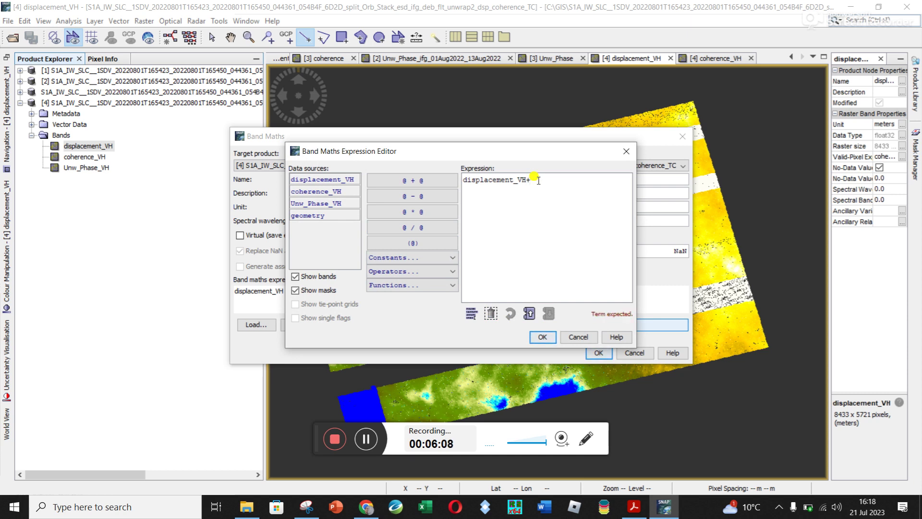